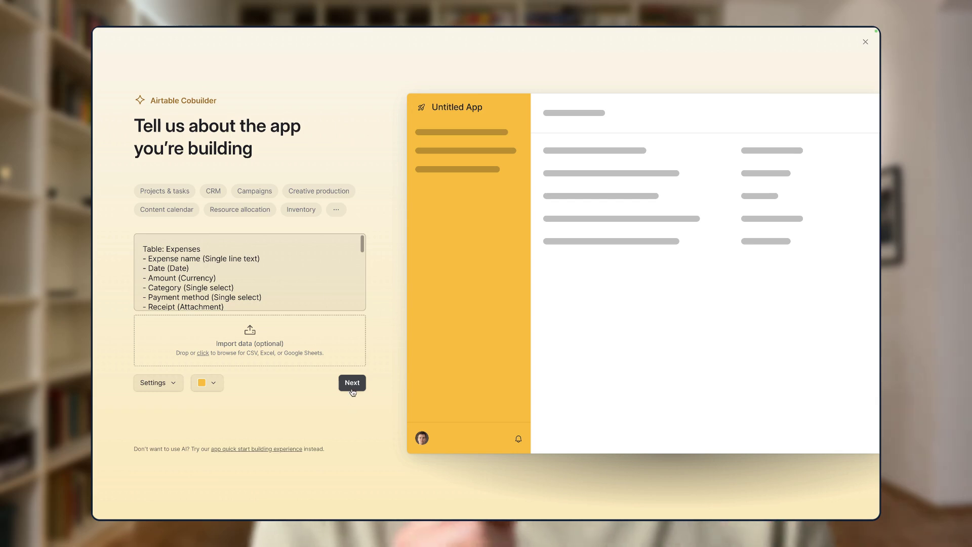
Step: Start Cobuilder generation from the pasted Expenses table schema
left_click(353, 388)
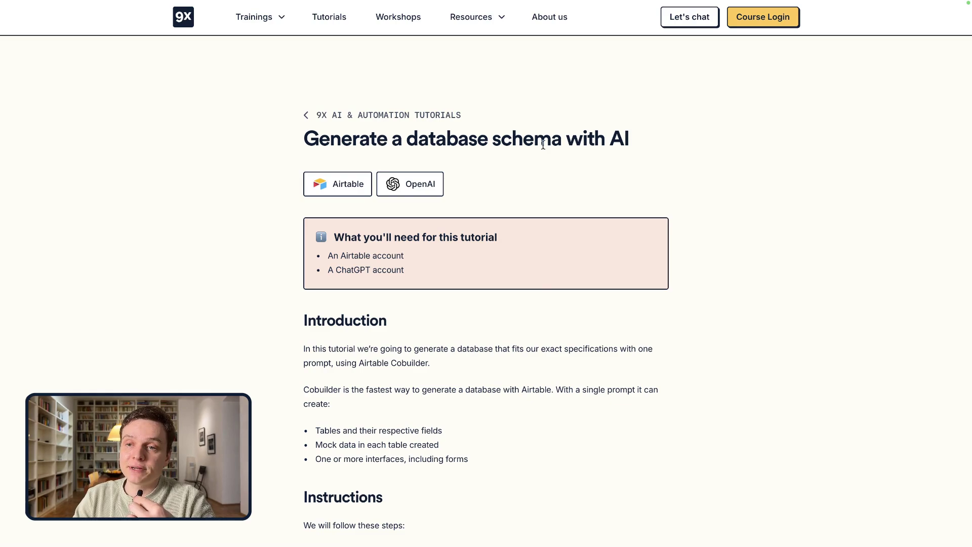
Step: Return to the tutorials list and open the 'Generate a database schema with AI' tutorial
scroll(595, 163, "down", 1)
left_click(313, 108)
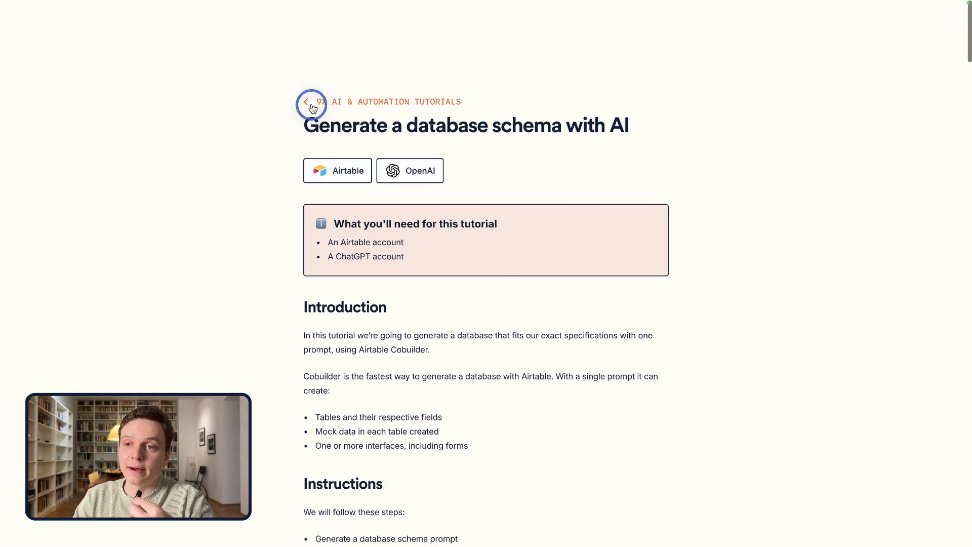
scroll(460, 346, "down", 7)
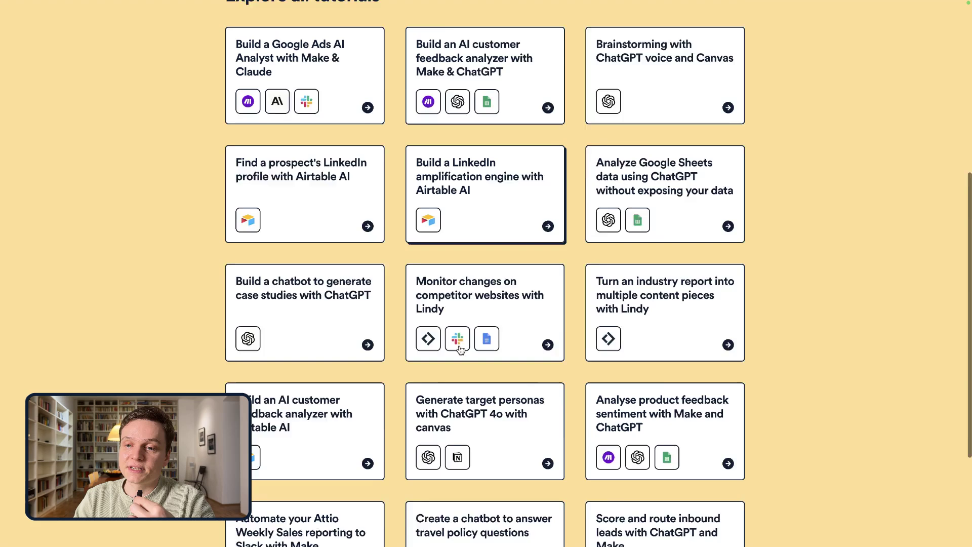
scroll(459, 346, "down", 1)
scroll(526, 380, "down", 1)
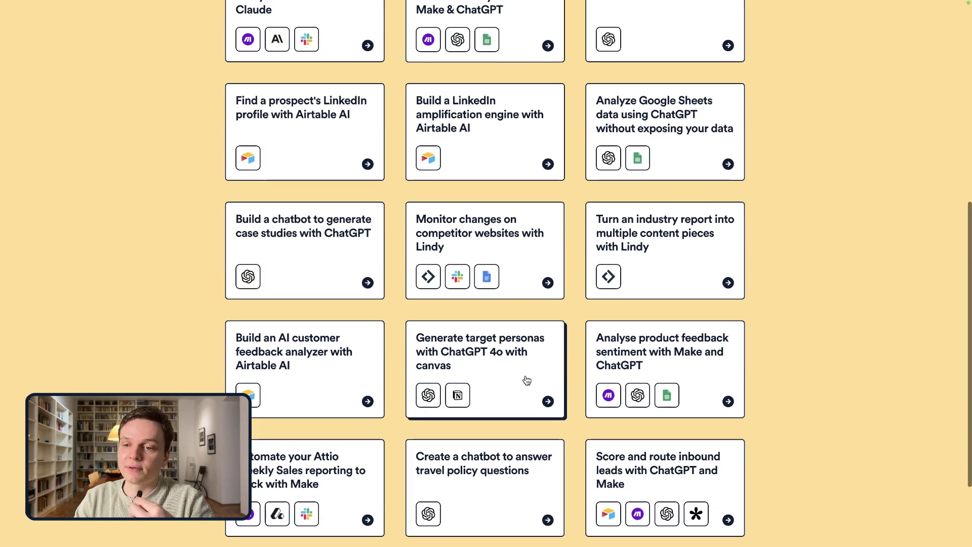
scroll(530, 381, "down", 5)
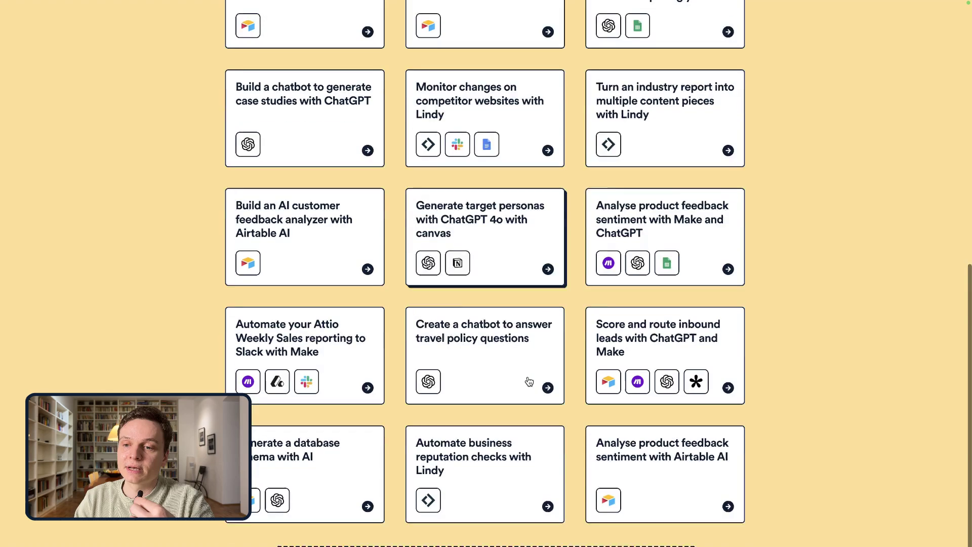
left_click(329, 387)
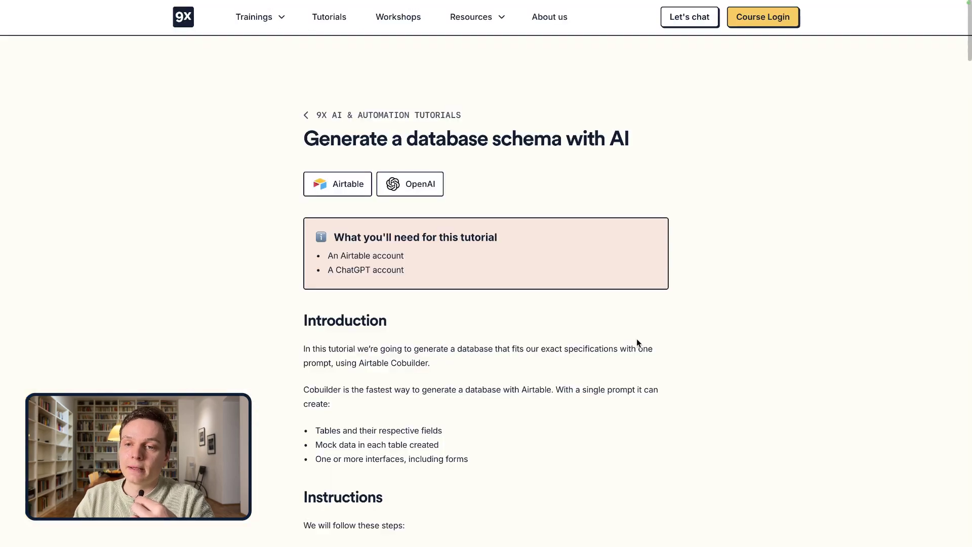
Step: Copy the tutorial's Step 1 schema prompt
scroll(507, 294, "down", 3)
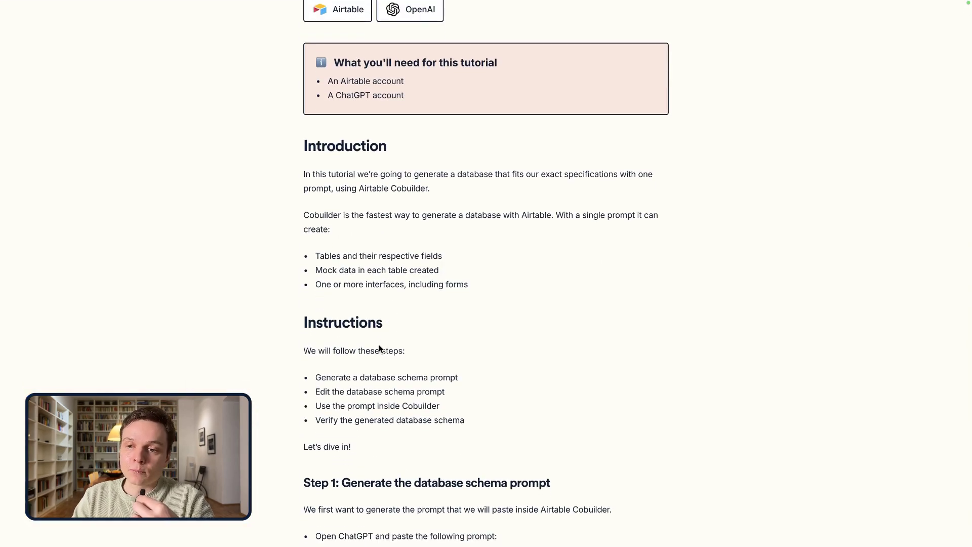
scroll(363, 374, "down", 3)
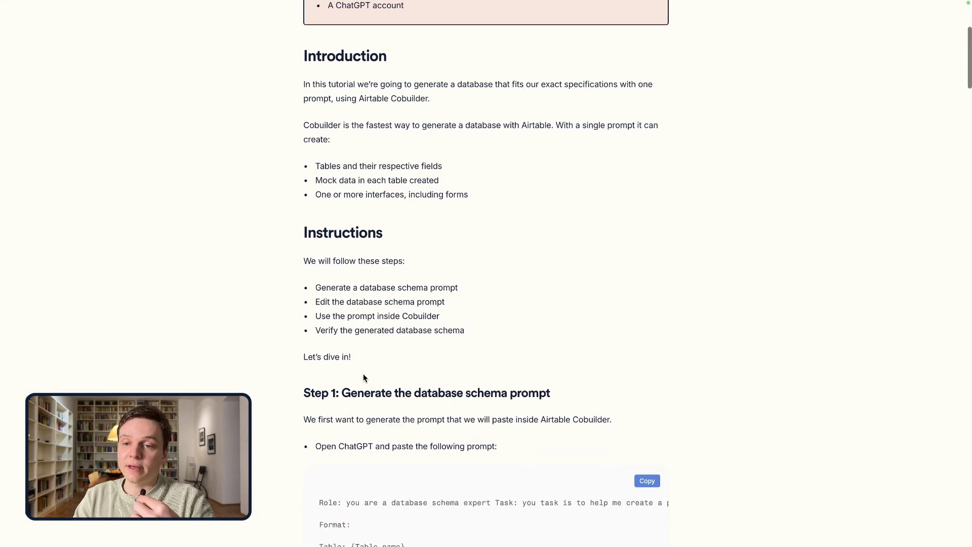
scroll(362, 374, "down", 3)
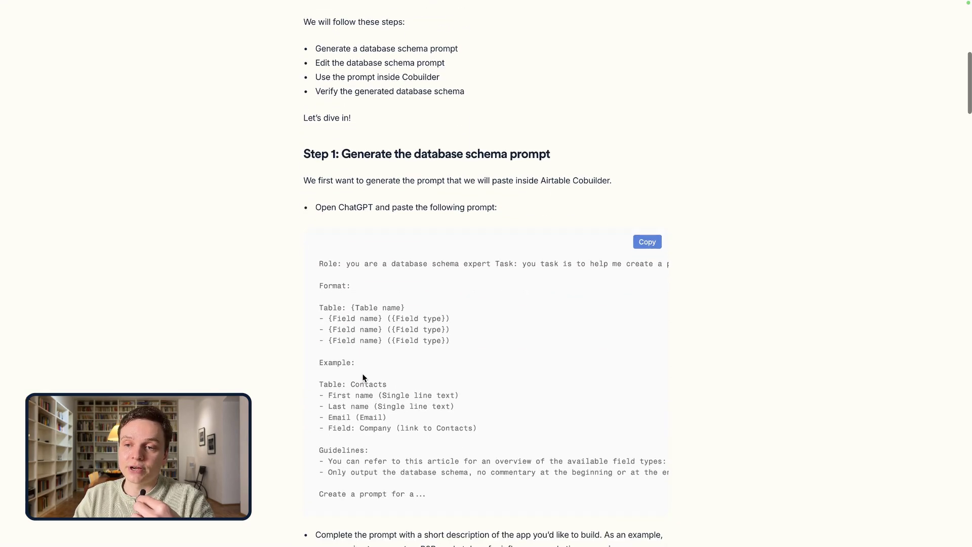
scroll(362, 374, "up", 1)
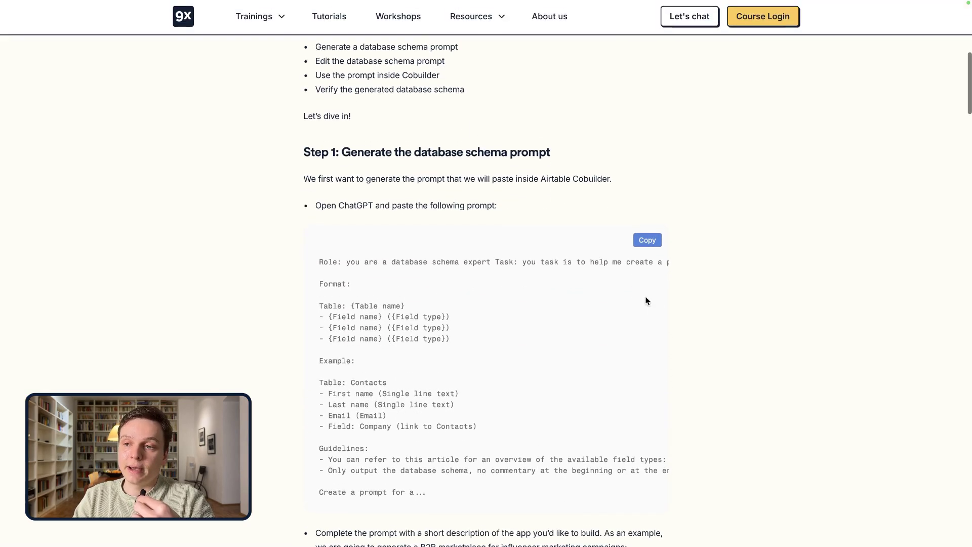
left_click(649, 241)
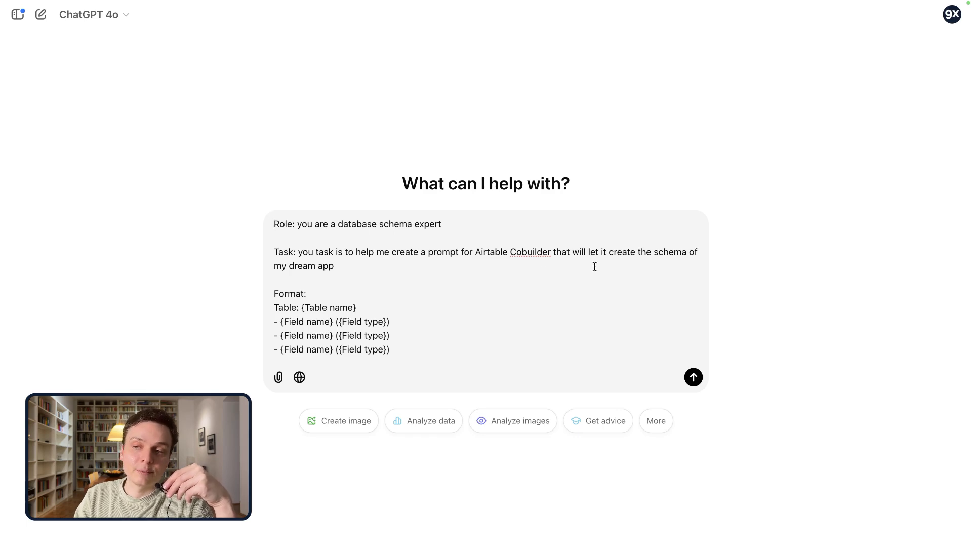
Step: Paste the schema prompt into ChatGPT's message box and place the caret on its final line
key("super+v")
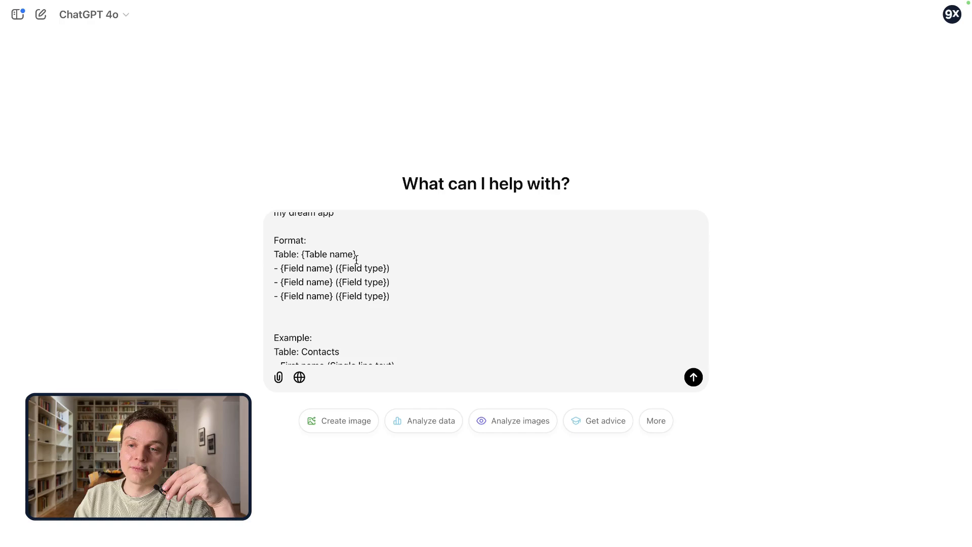
scroll(464, 304, "down", 5)
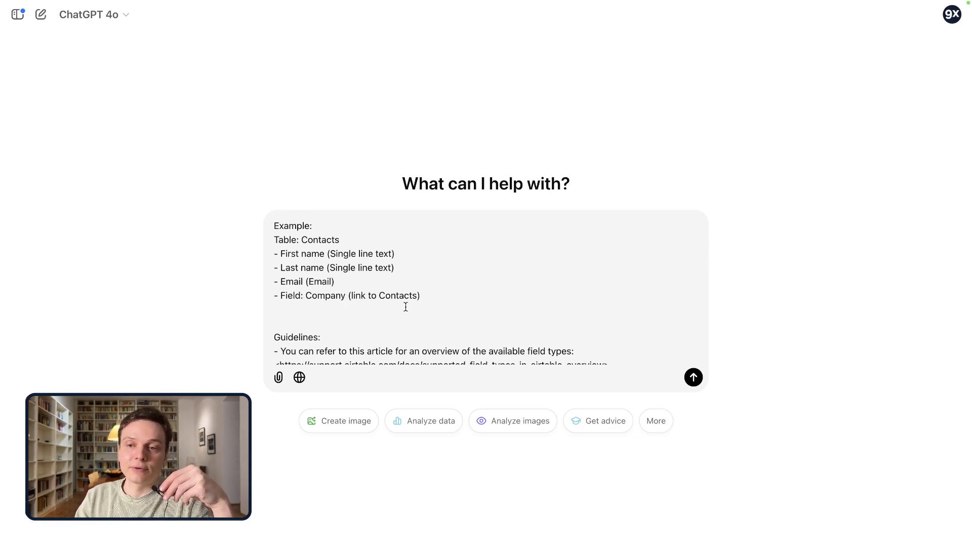
scroll(465, 299, "down", 3)
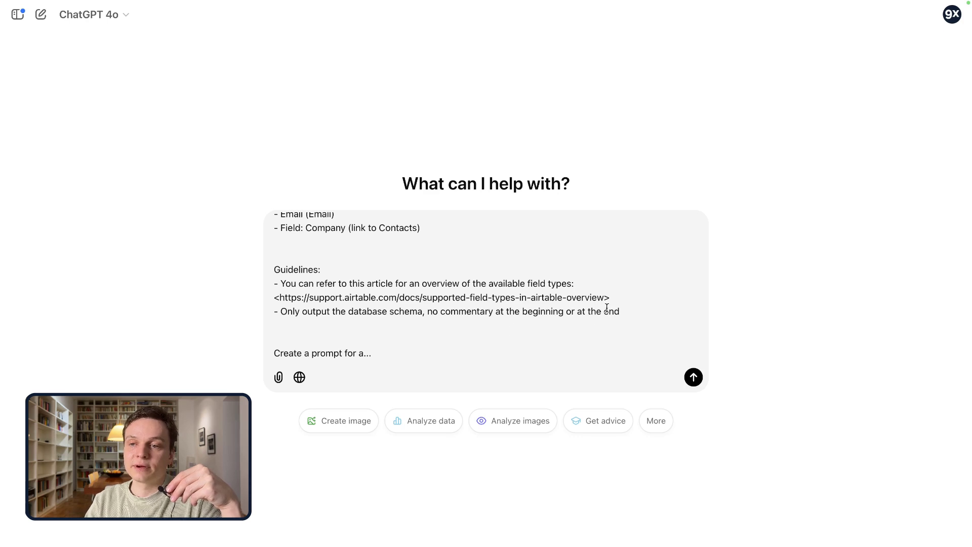
left_click(372, 355)
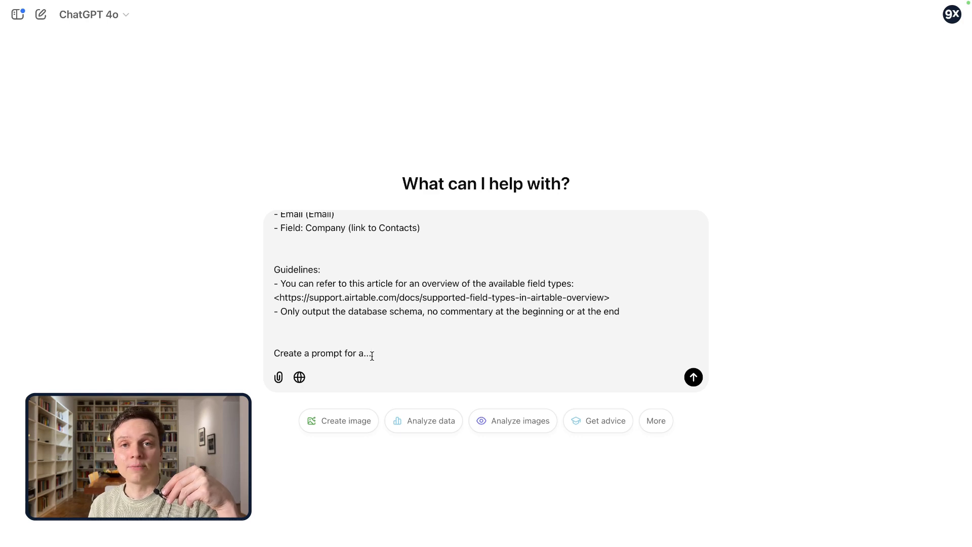
Step: Finish the last line as 'Create a prompt for an expense management solution' and send it
key("BackSpace")
key("BackSpace")
key("BackSpace")
type("n expense management solution")
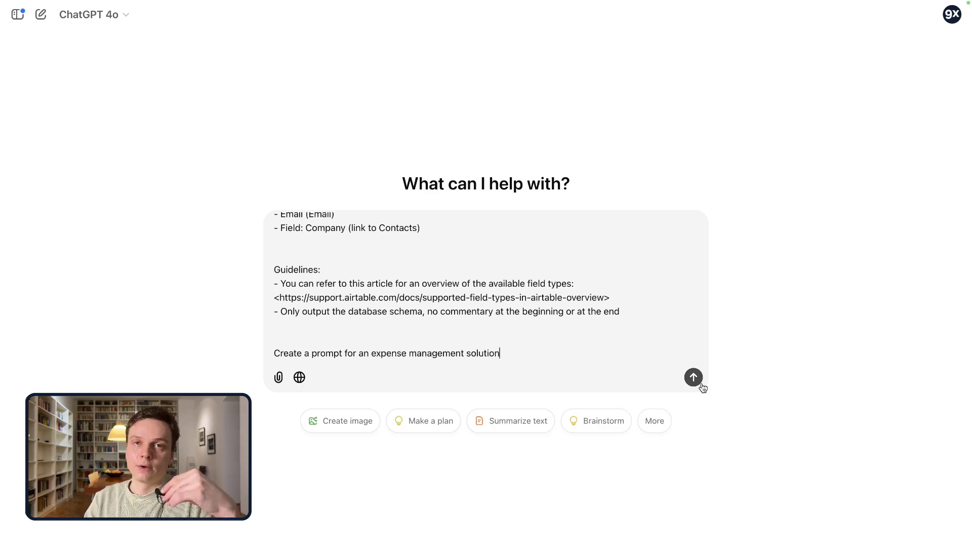
left_click(702, 385)
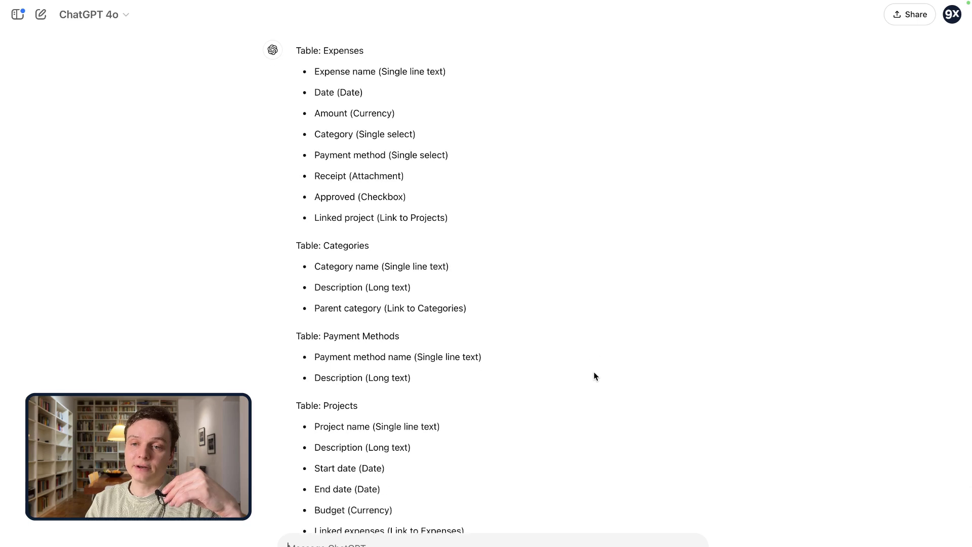
Step: Review ChatGPT's schema of Expenses, Categories, Payment Methods, Projects and Approvers tables
scroll(557, 345, "up", 3)
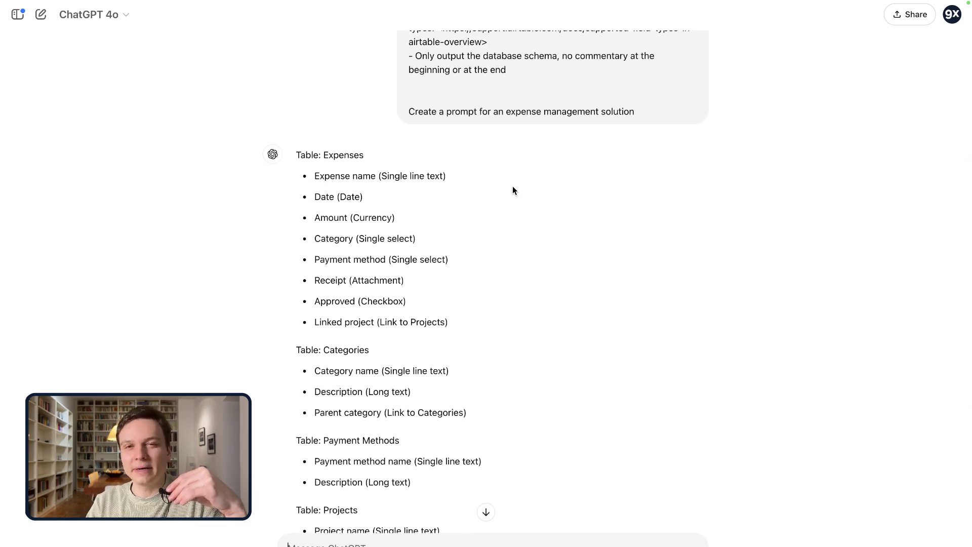
scroll(512, 190, "down", 3)
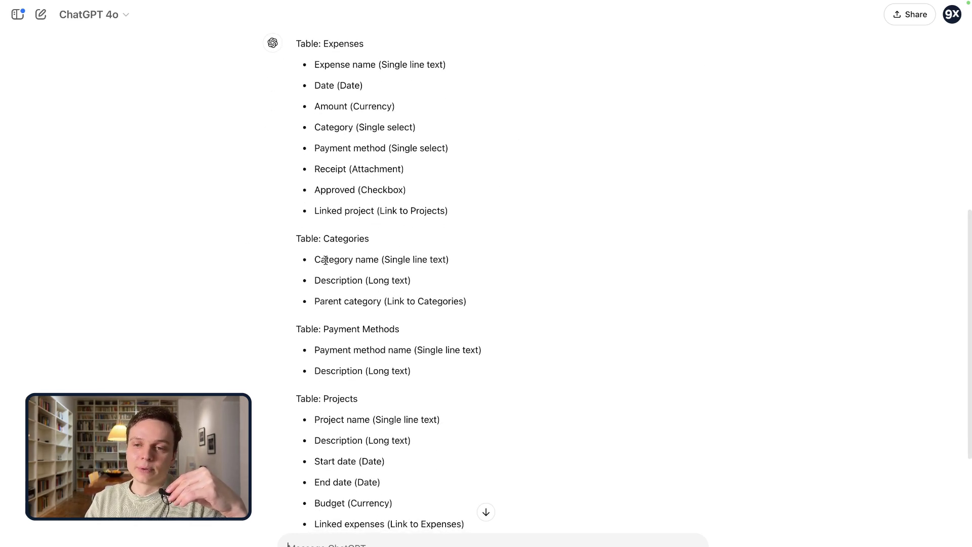
scroll(326, 260, "down", 4)
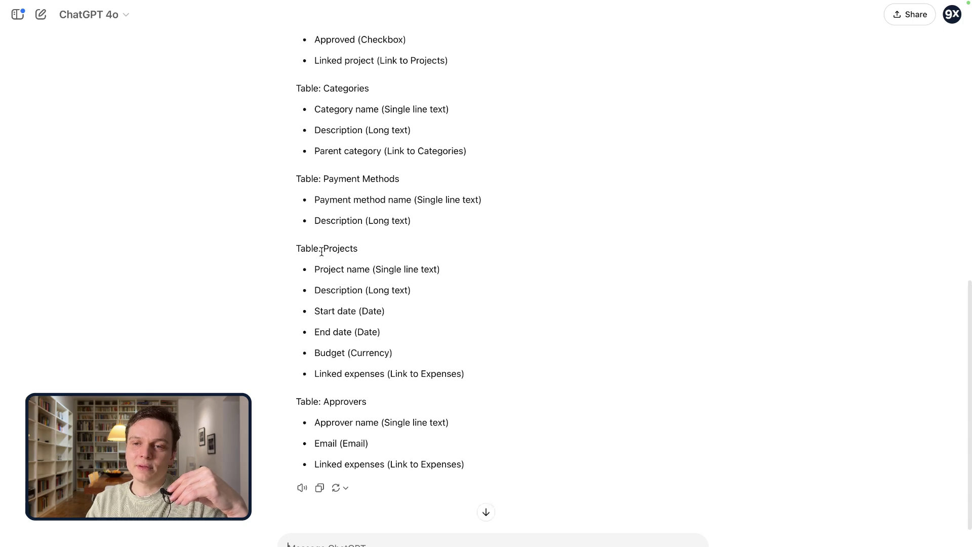
scroll(313, 263, "down", 1)
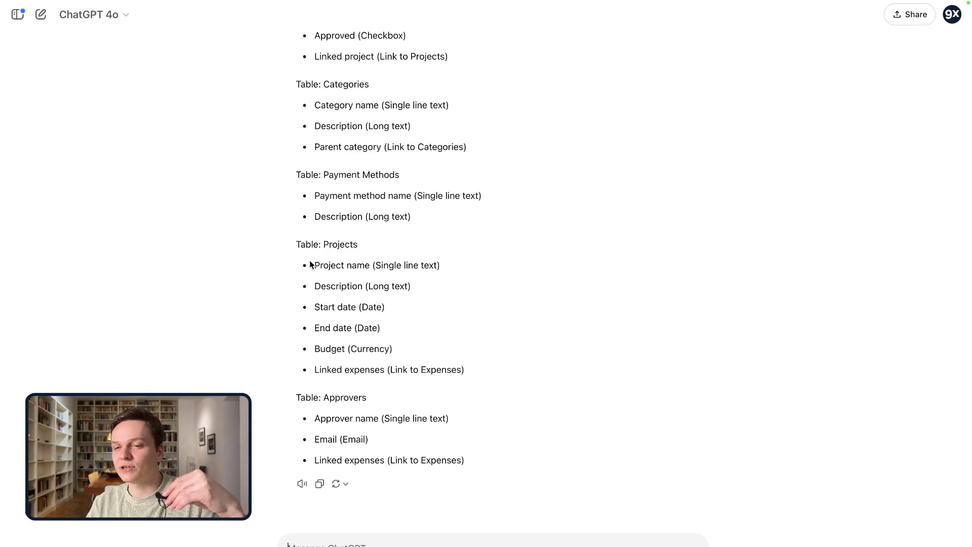
scroll(311, 264, "up", 8)
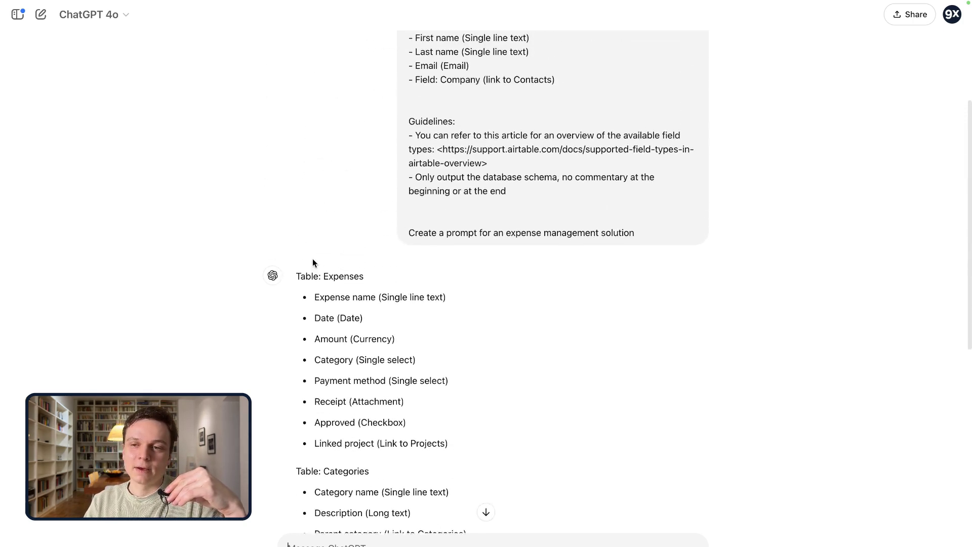
scroll(312, 258, "down", 1)
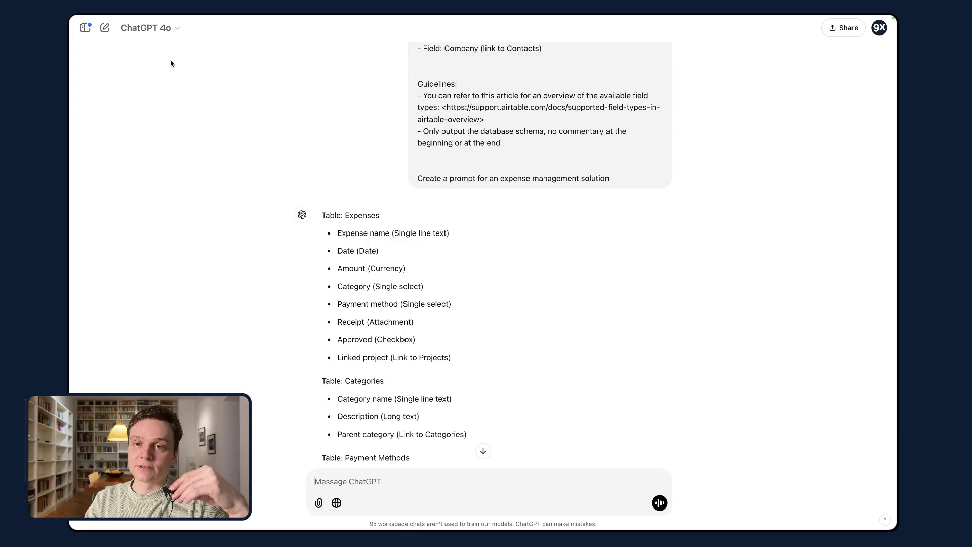
left_click(165, 29)
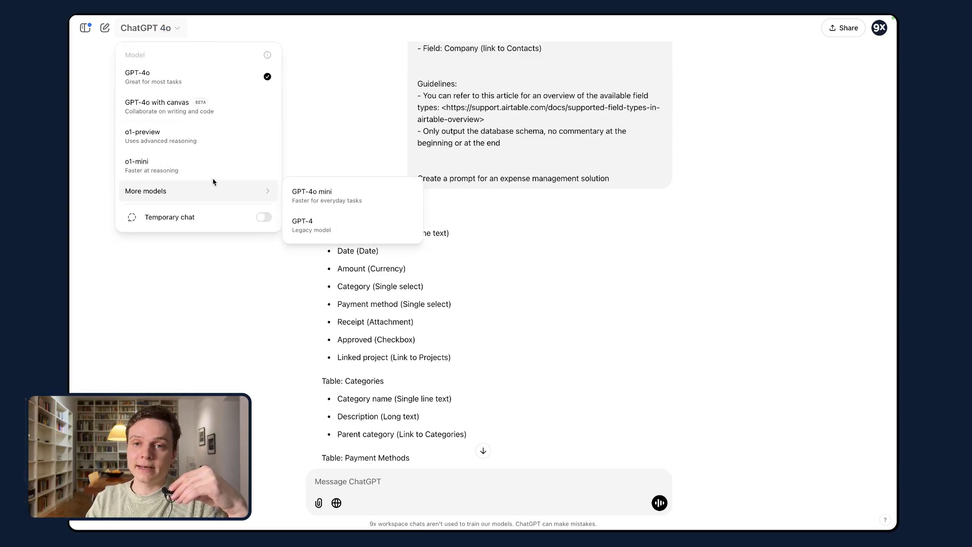
Step: Switch to GPT-4o with canvas and send 'open canvas to edit schema'
left_click(167, 105)
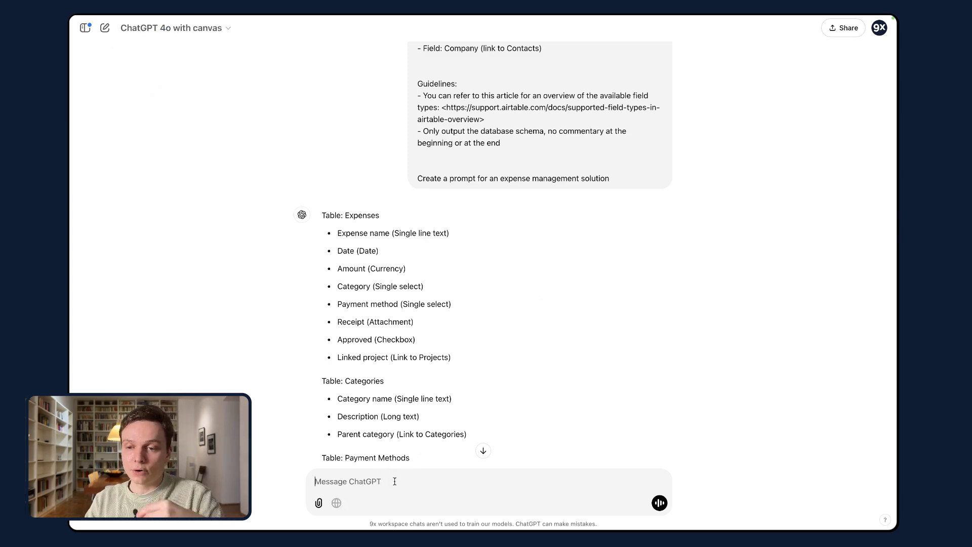
type("op")
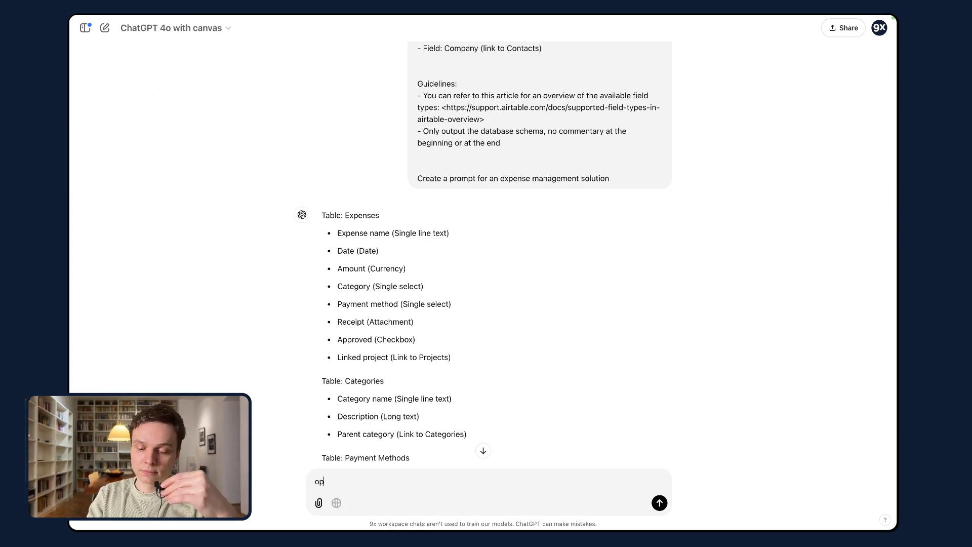
type("en canvas yt")
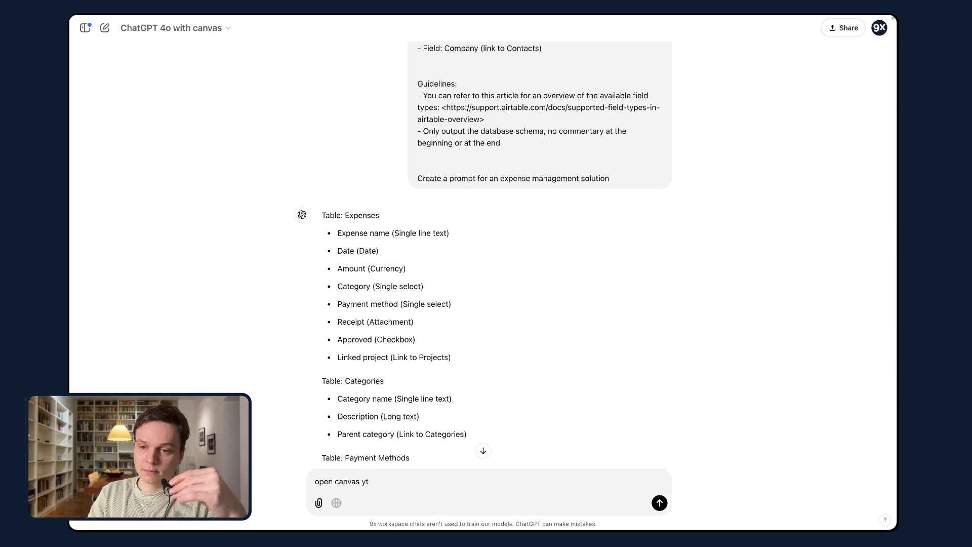
key("BackSpace")
key("BackSpace")
type("to edit schema")
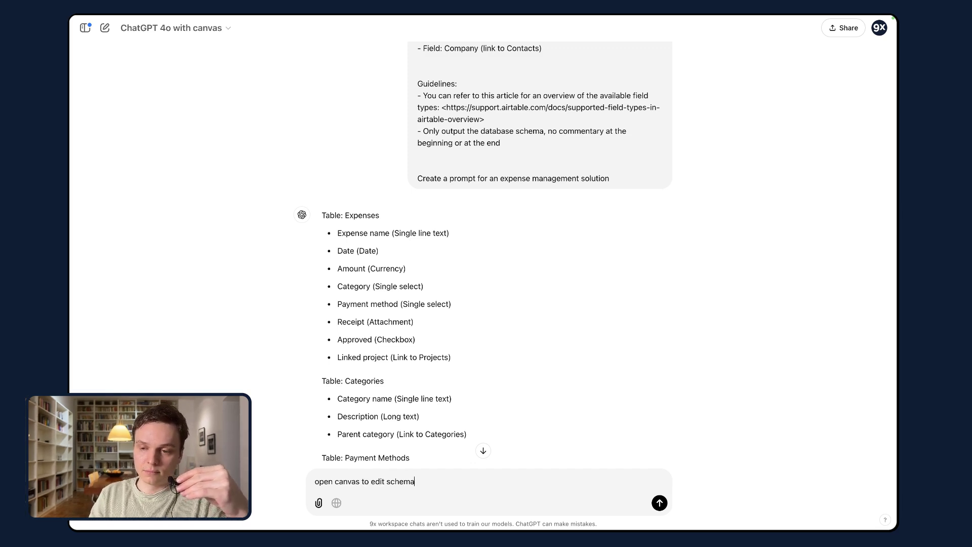
key("Return")
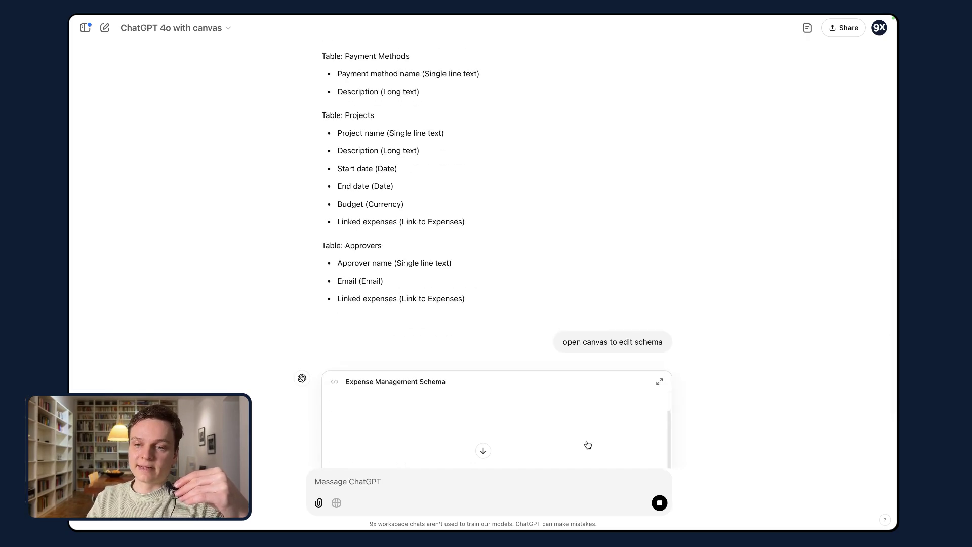
Step: Expand the schema canvas and delete the Payment Methods table
left_click(660, 382)
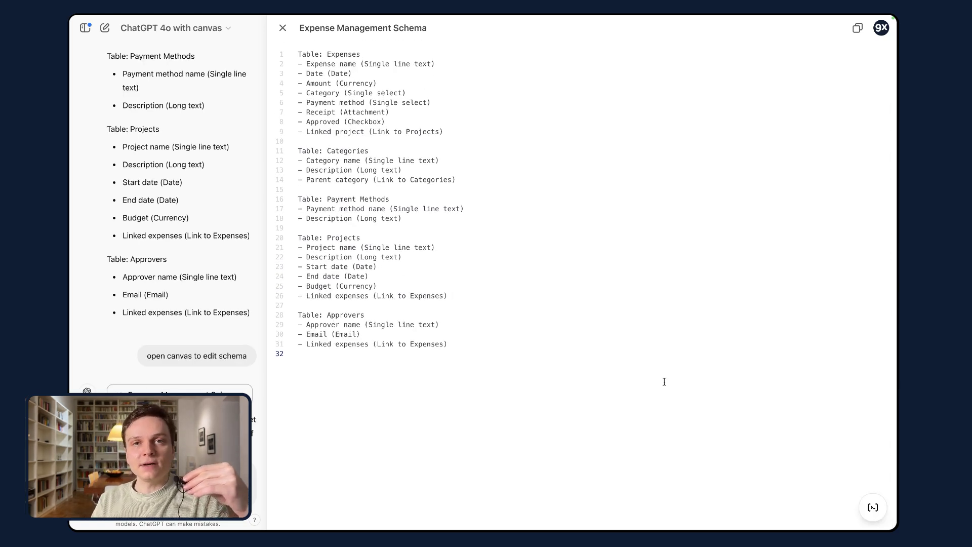
left_click(560, 258)
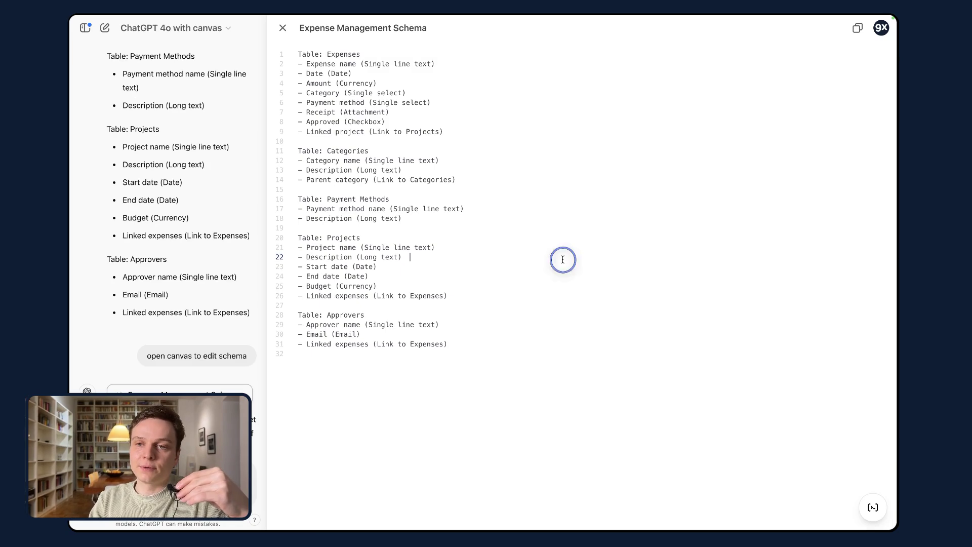
left_click_drag(298, 199, 446, 223)
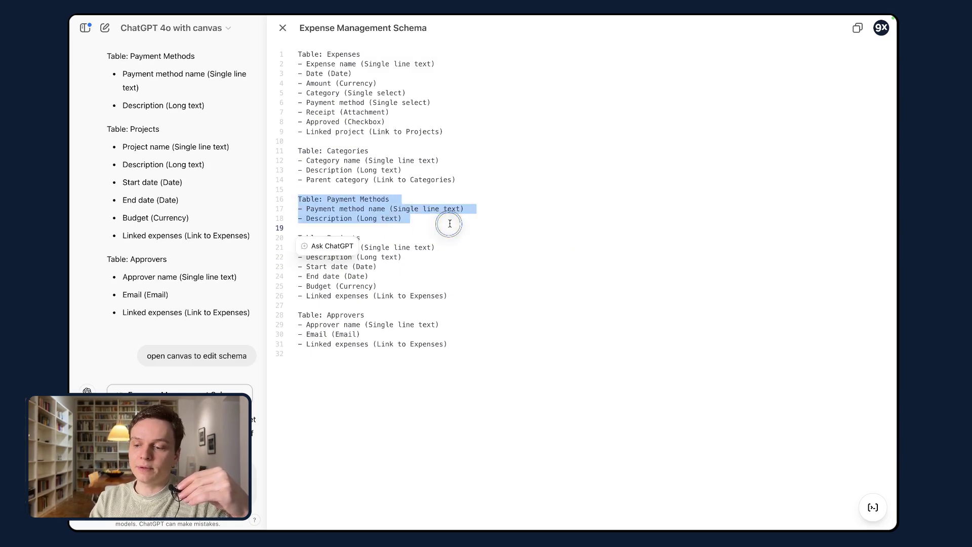
key("BackSpace")
key("BackSpace")
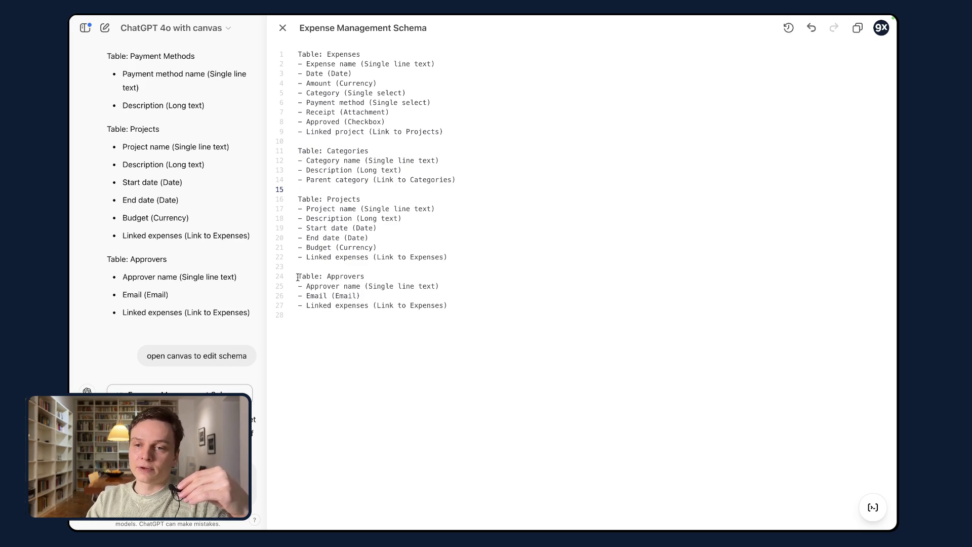
Step: Rename the Approvers table to Users
double_click(347, 276)
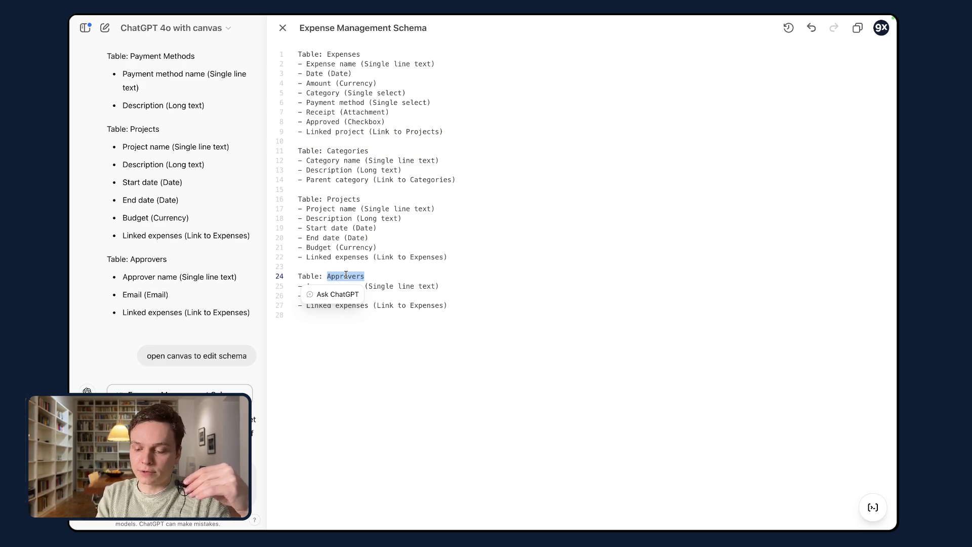
key("BackSpace")
type("Users")
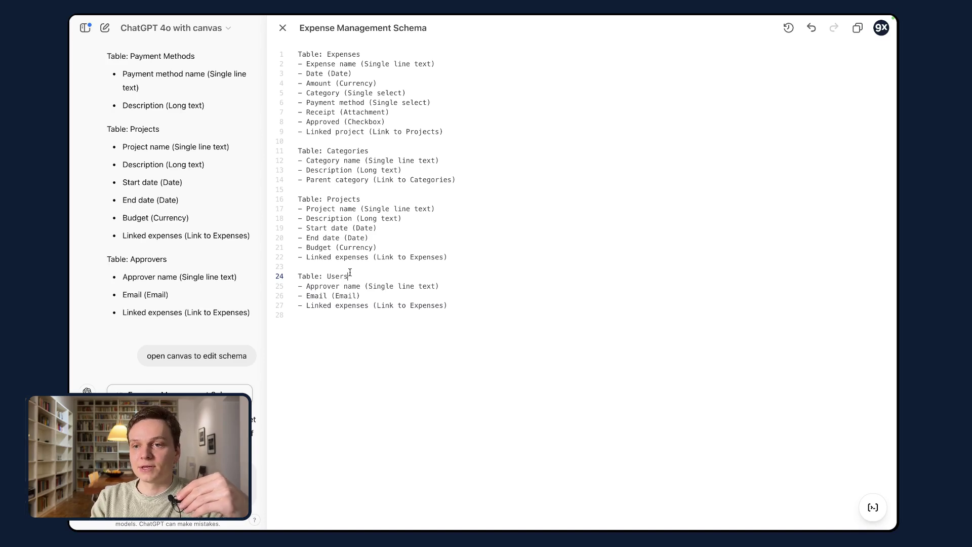
left_click(565, 319)
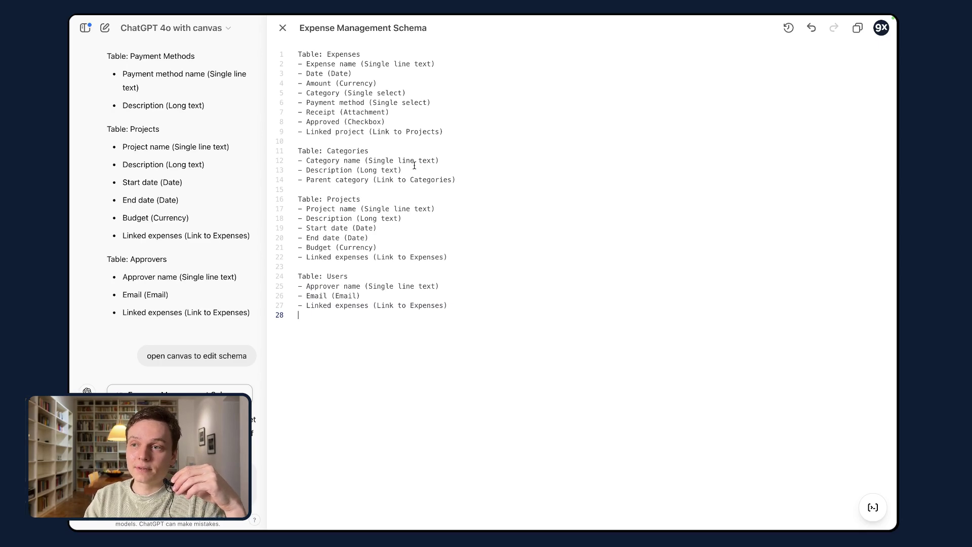
Step: Paste the edited canvas schema into Cobuilder's app description and start generating
left_click(855, 37)
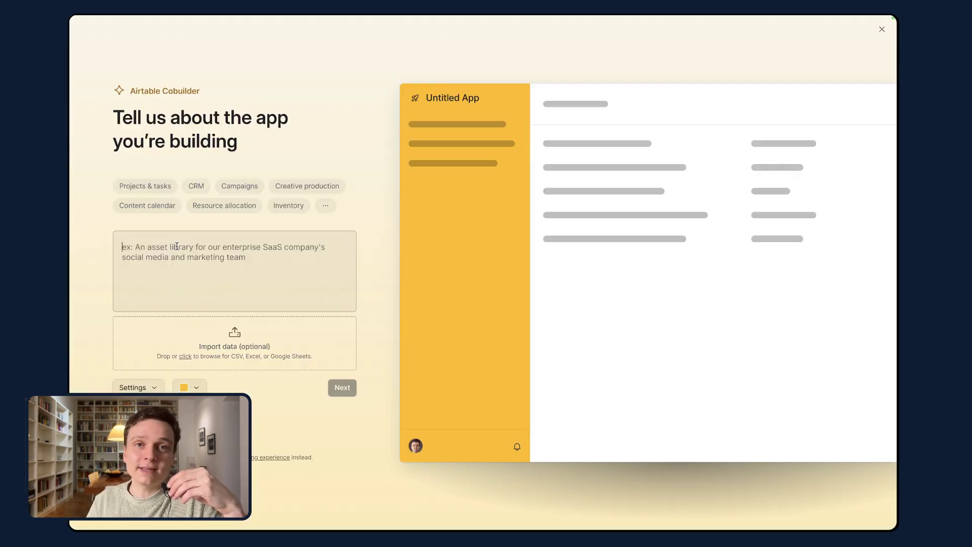
left_click(176, 246)
key("ctrl+v")
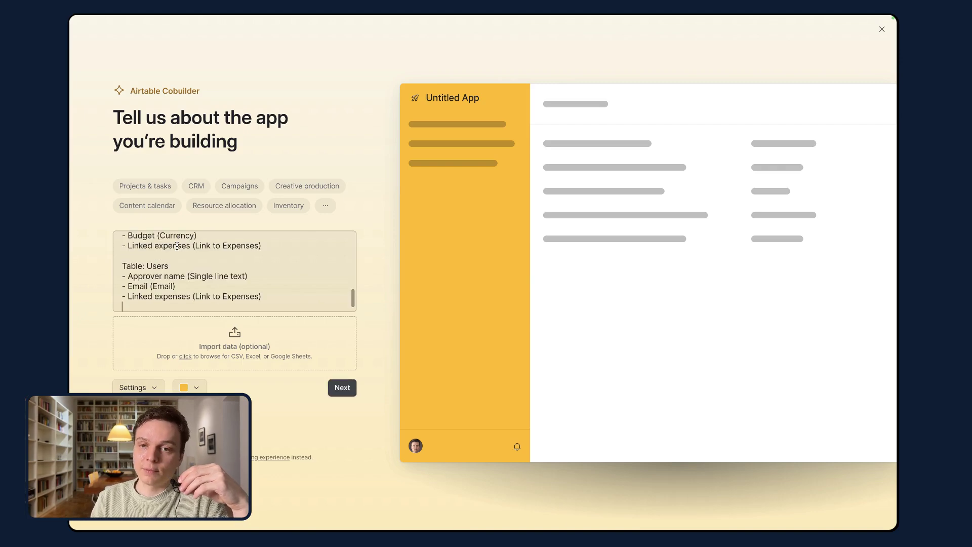
scroll(189, 253, "up", 6)
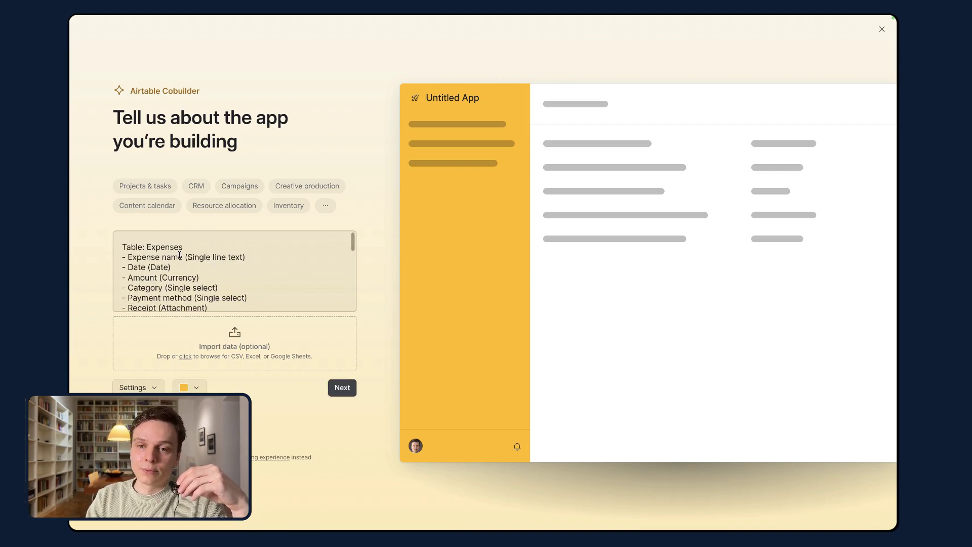
left_click(342, 388)
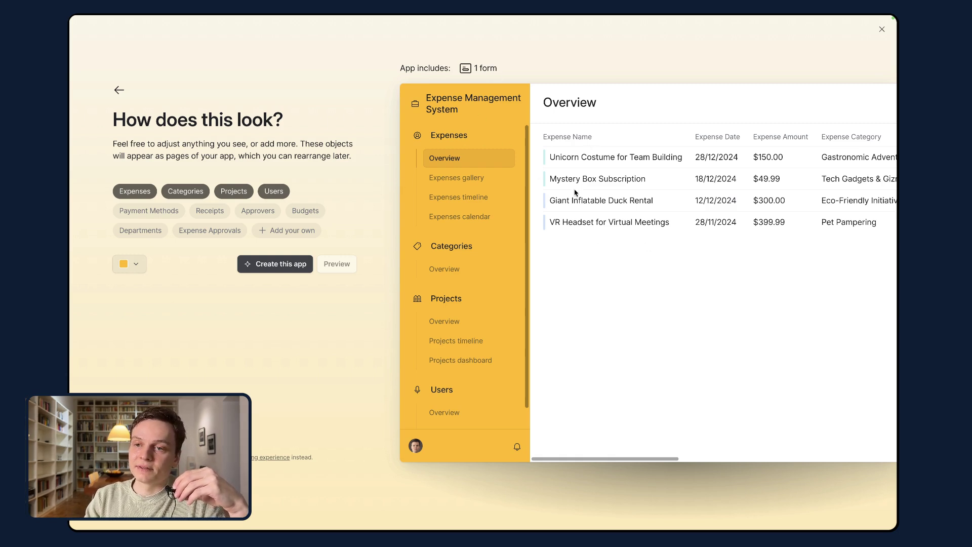
Step: Preview the Categories, Projects and Users overview pages of the generated app
left_click(446, 269)
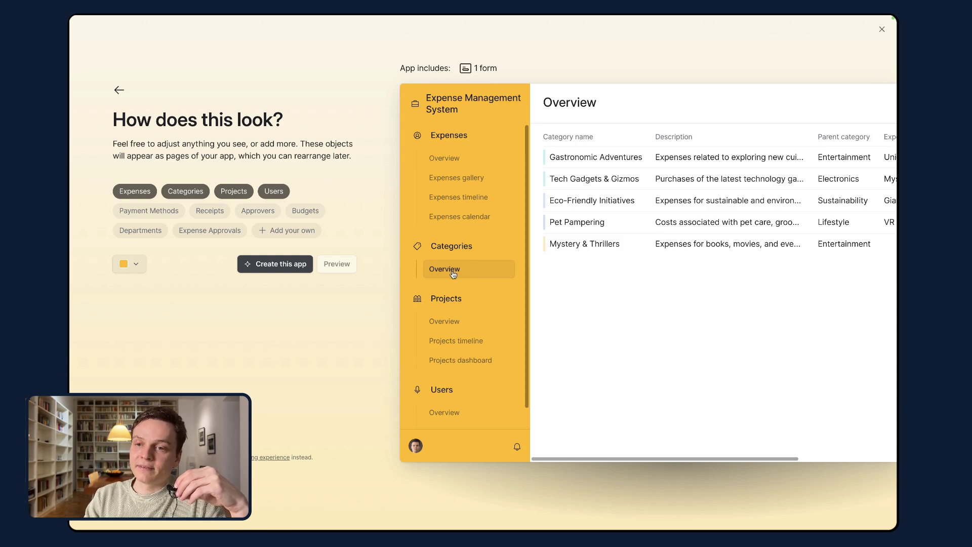
scroll(441, 294, "down", 1)
left_click(455, 302)
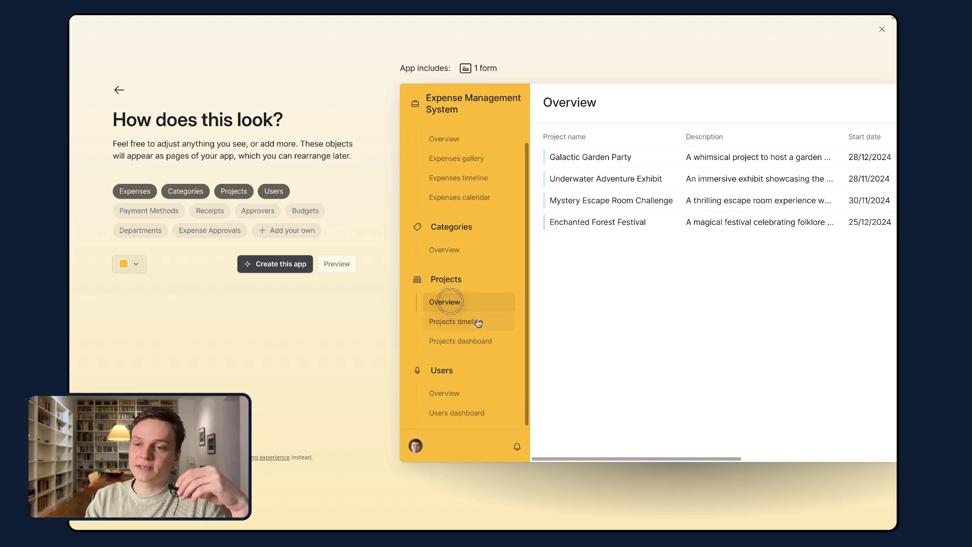
left_click(455, 393)
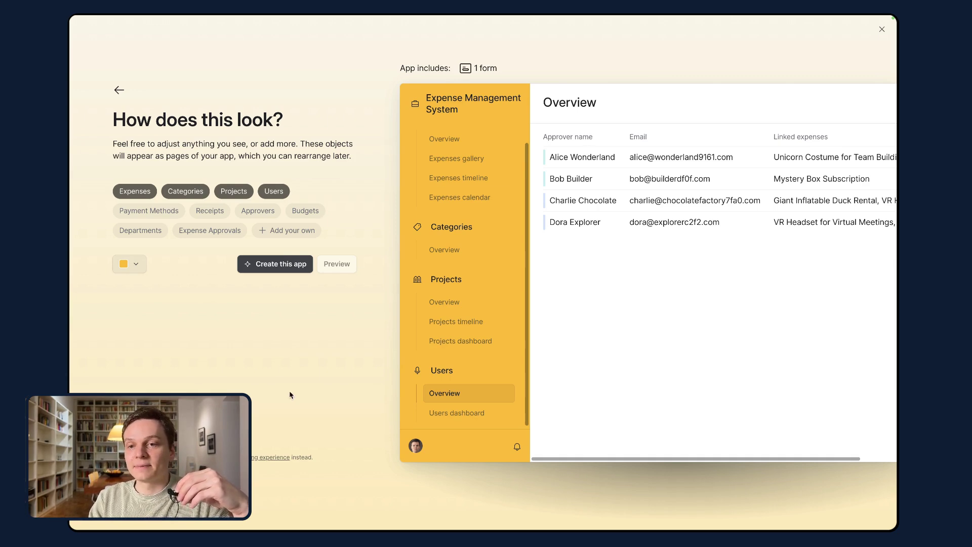
Step: Create the app and open it for editing on the Expenses overview page
left_click(261, 264)
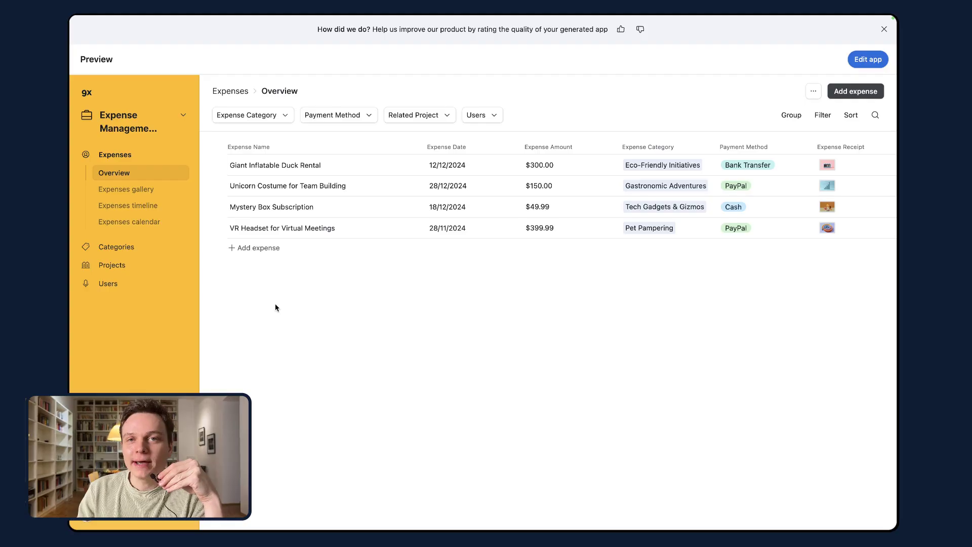
left_click(867, 59)
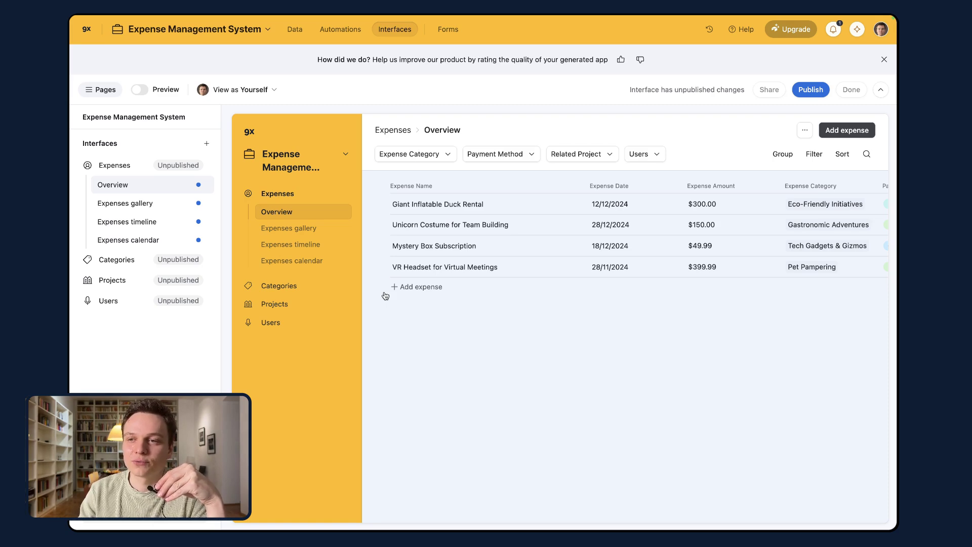
left_click(630, 362)
Step: Inspect the Giant Inflatable Duck Rental record, then view the Categories data table
left_click(690, 269)
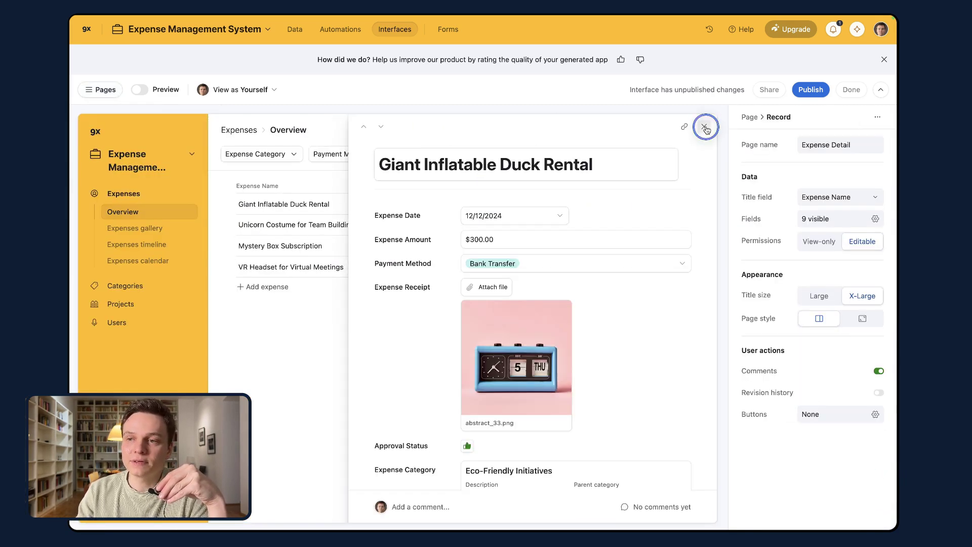
left_click(705, 128)
left_click(295, 29)
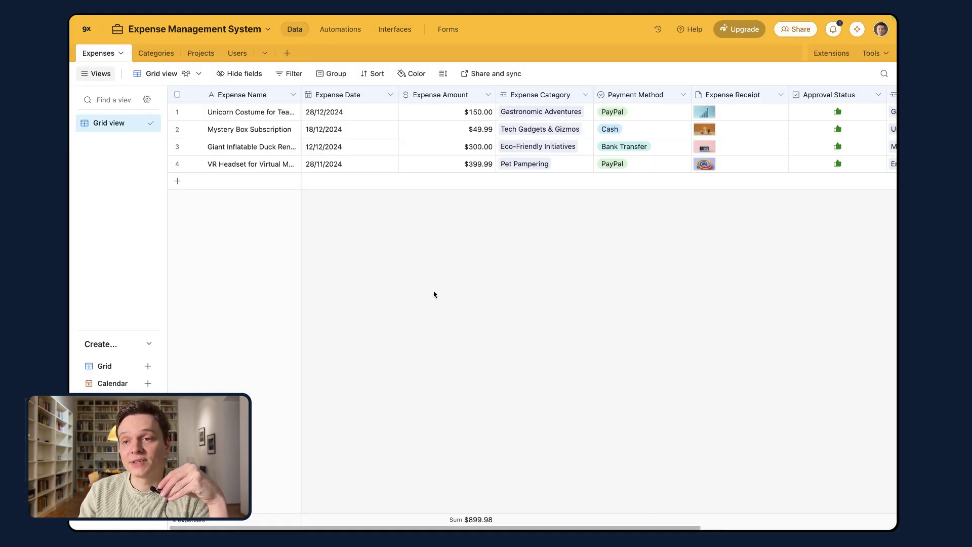
left_click(156, 53)
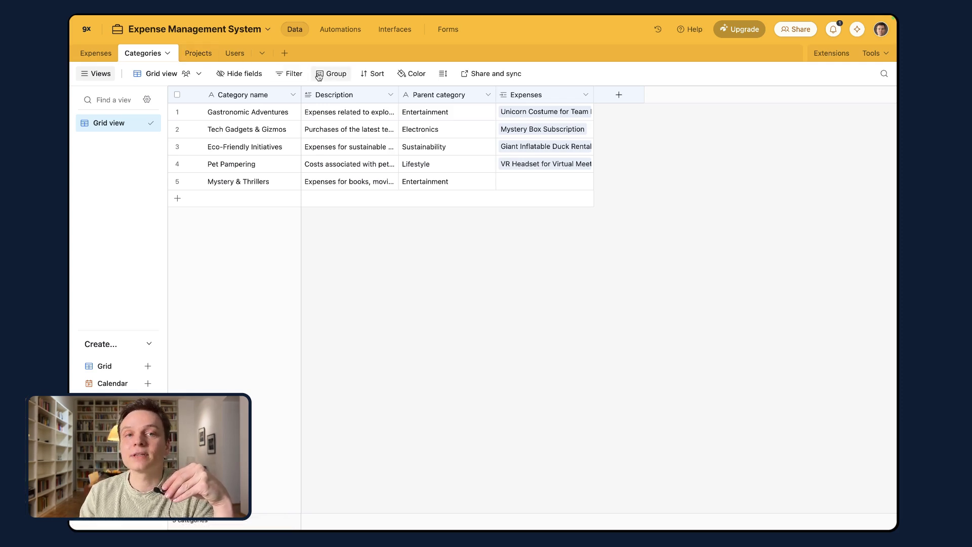
Step: Show the Projects table, widen its Description column and read row 3's description
left_click(197, 54)
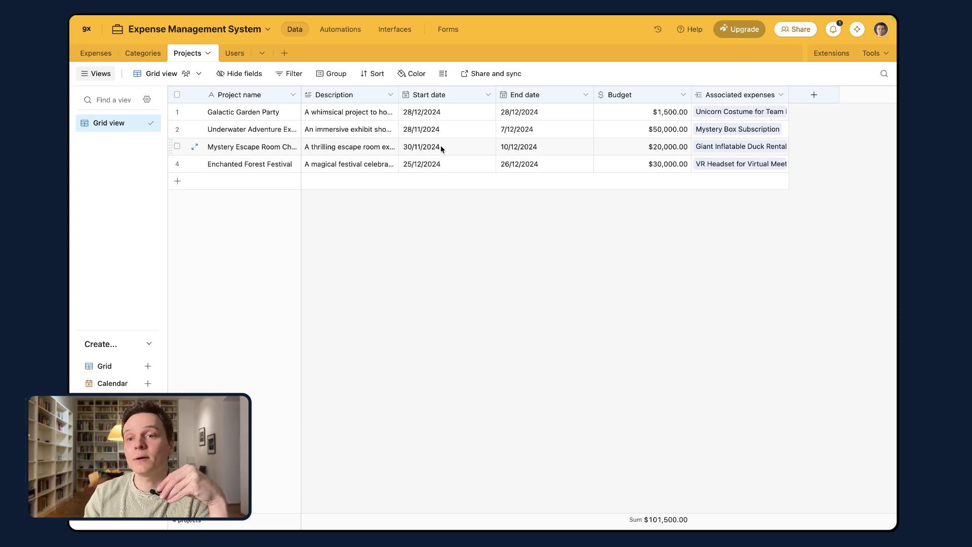
left_click_drag(398, 95, 497, 95)
left_click(399, 149)
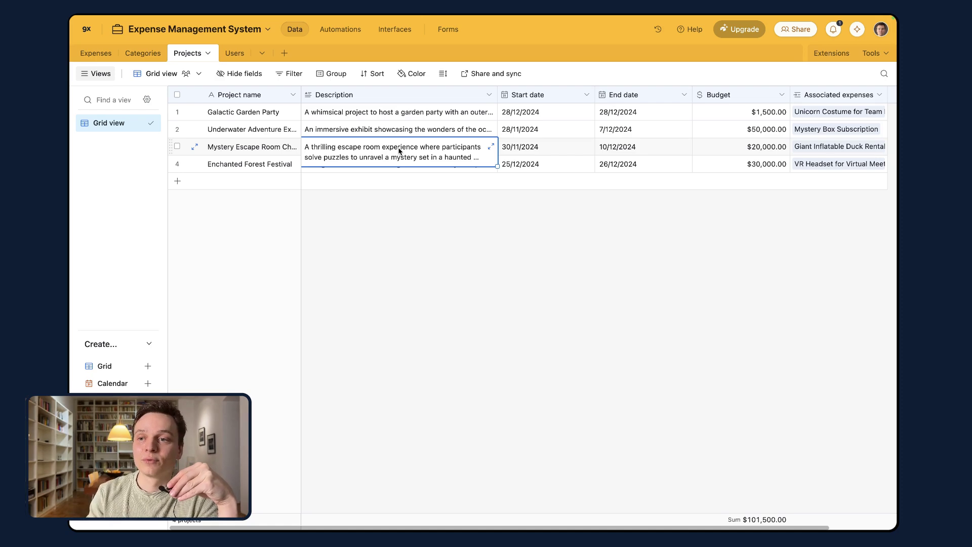
left_click(478, 285)
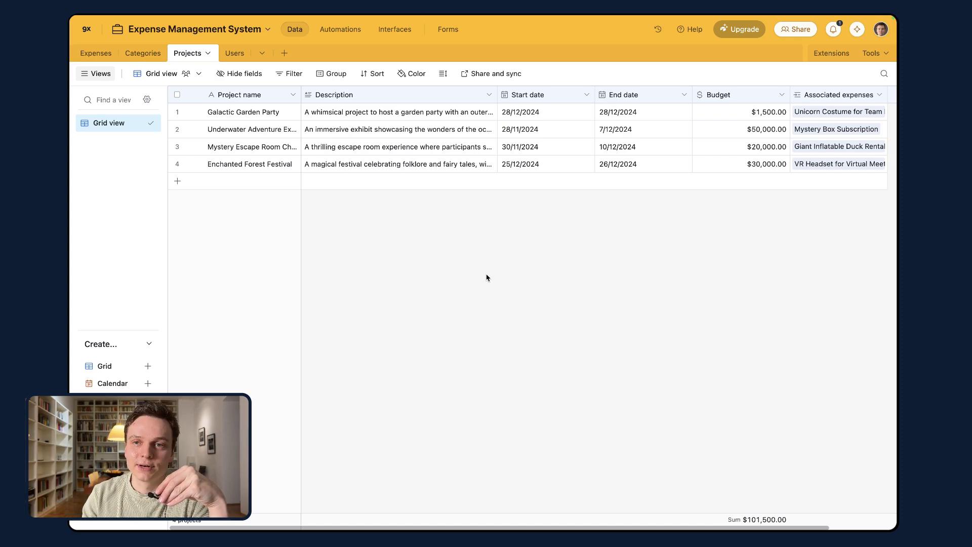
left_click(341, 29)
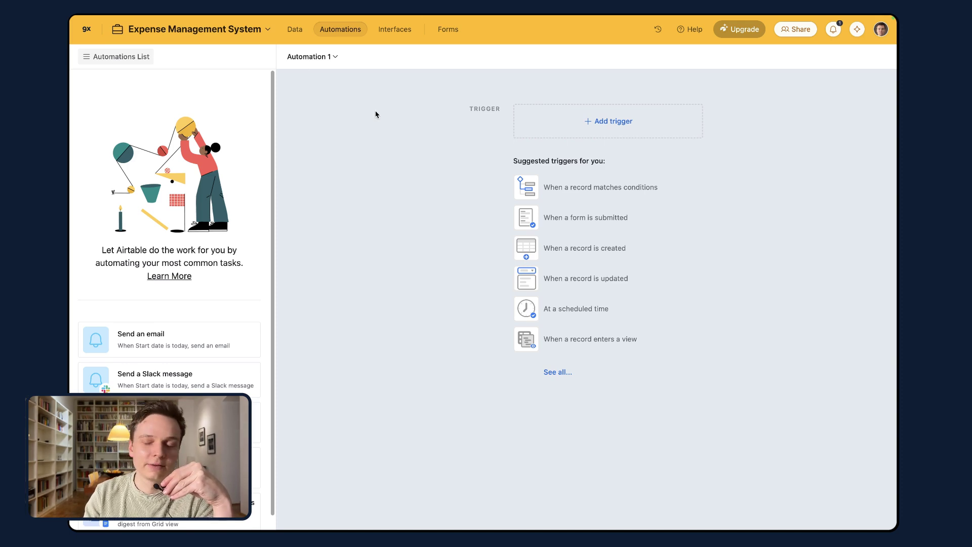
Step: Switch from Automations to Interfaces so the Expenses Overview page loads in the interface editor
left_click(395, 29)
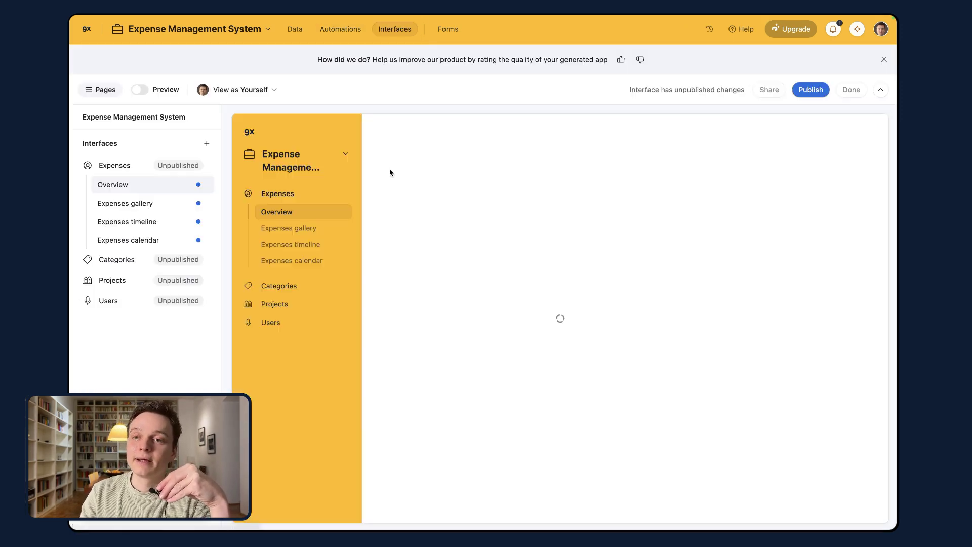